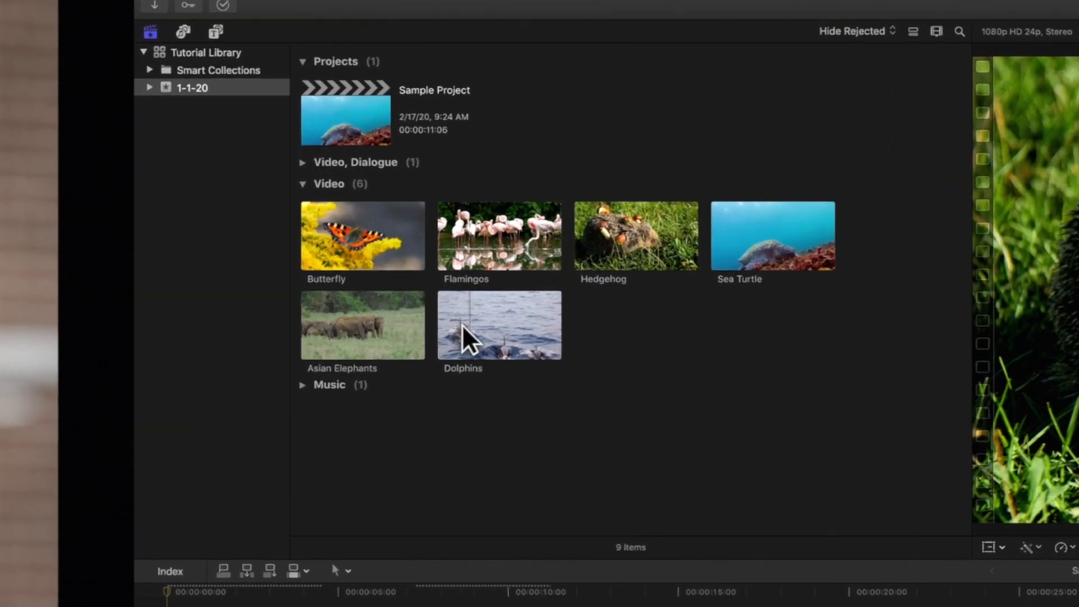
Step: Mark an in/out range in the Dolphins clip and insert it mid-Hedgehog at the playhead
{"action": "left_click", "coordinate": [464, 324]}
{"action": "key", "text": "i"}
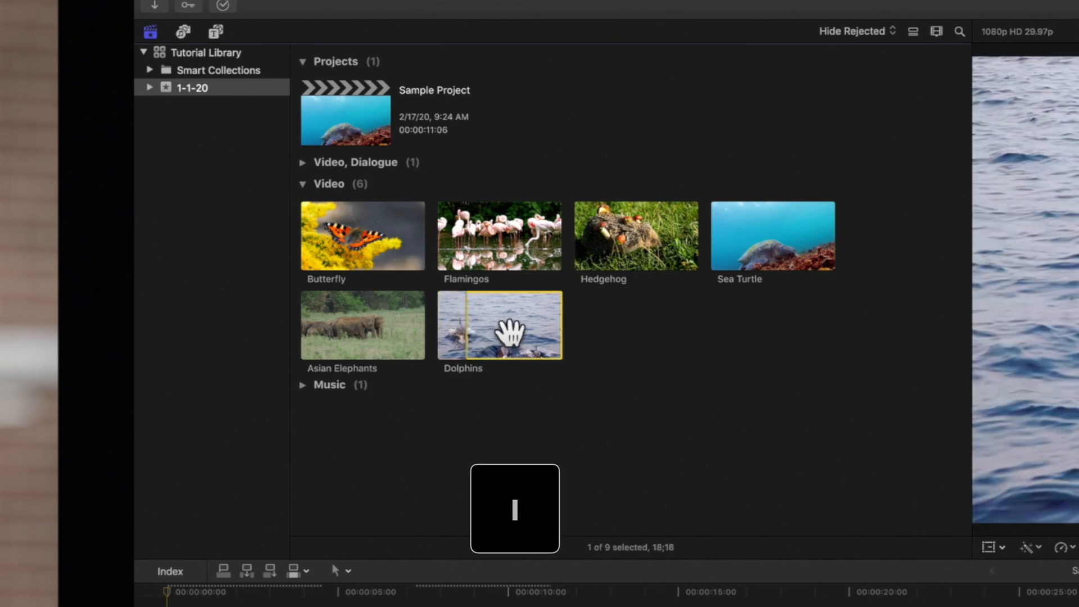
{"action": "key", "text": "o"}
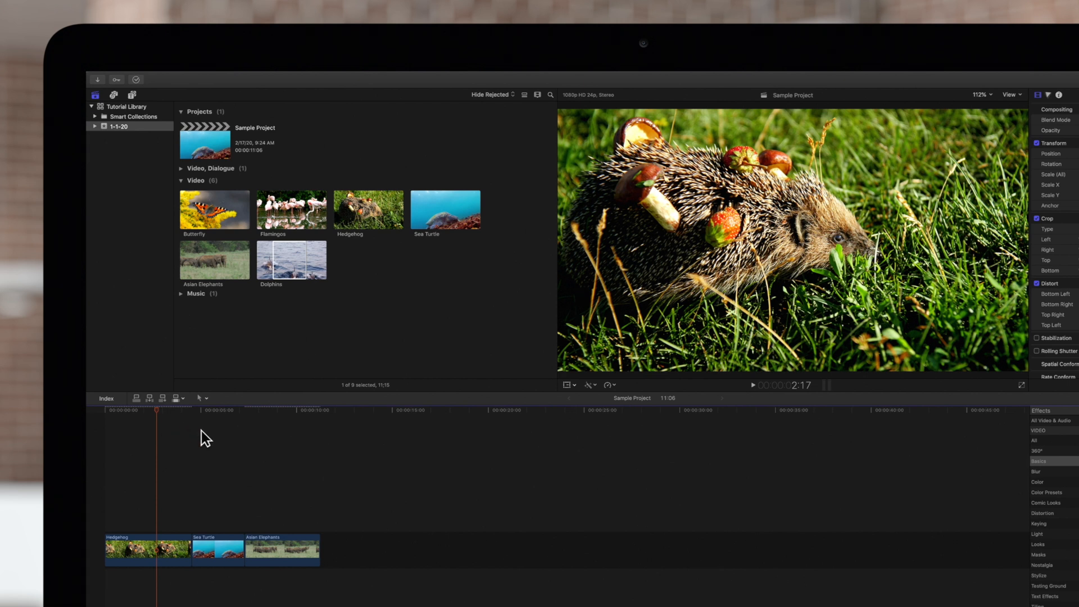
{"action": "key", "text": "w"}
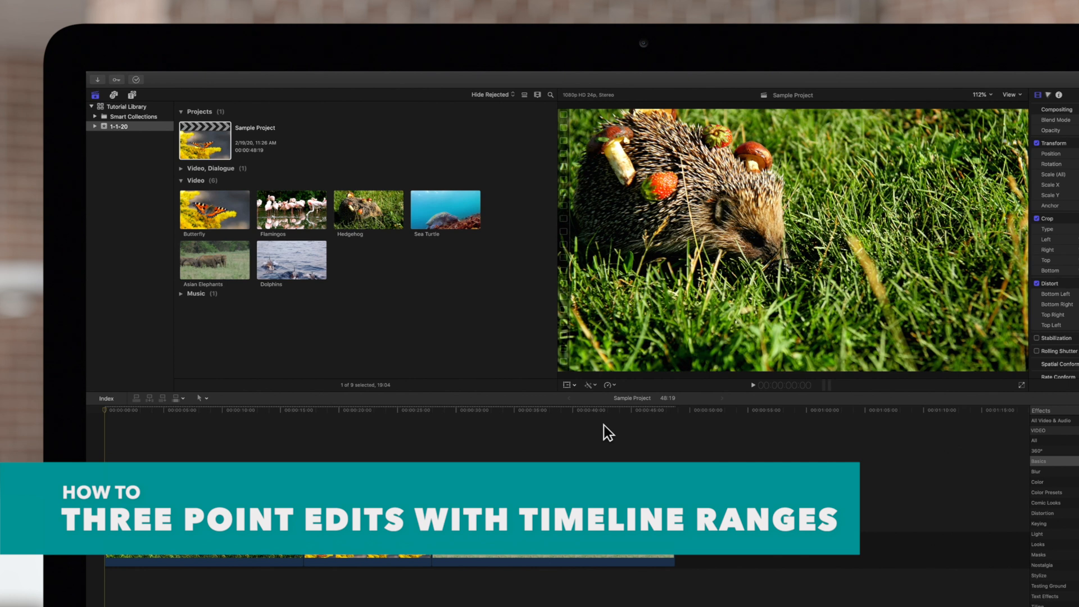
Step: Range-select from mid-Hedgehog through the Butterfly clip, then make Sea Turtle the source clip
{"action": "key", "text": "r"}
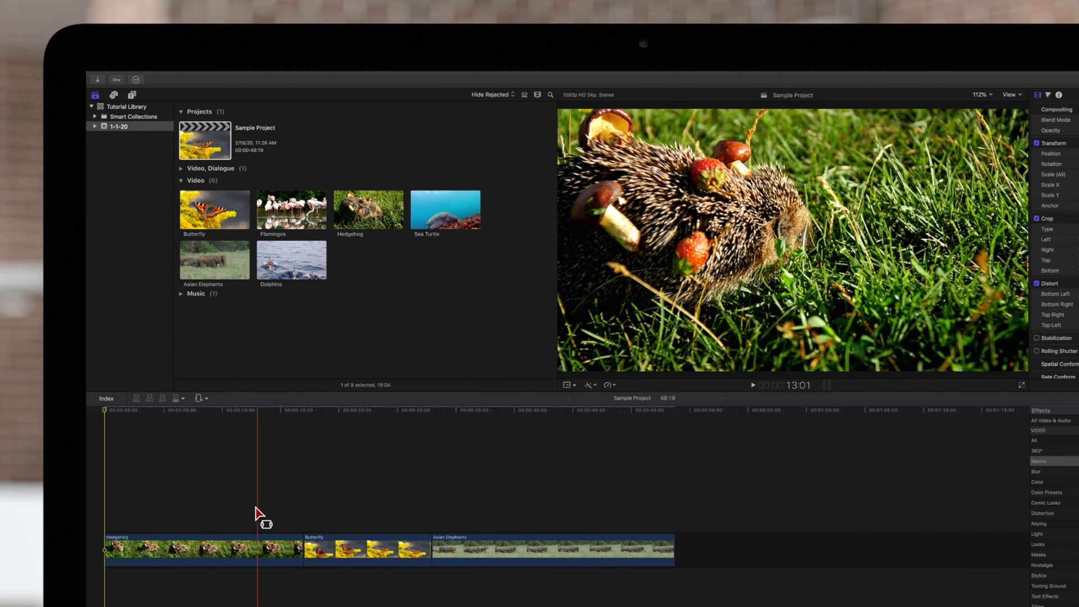
{"action": "left_click_drag", "start_coordinate": [234, 549], "coordinate": [386, 552]}
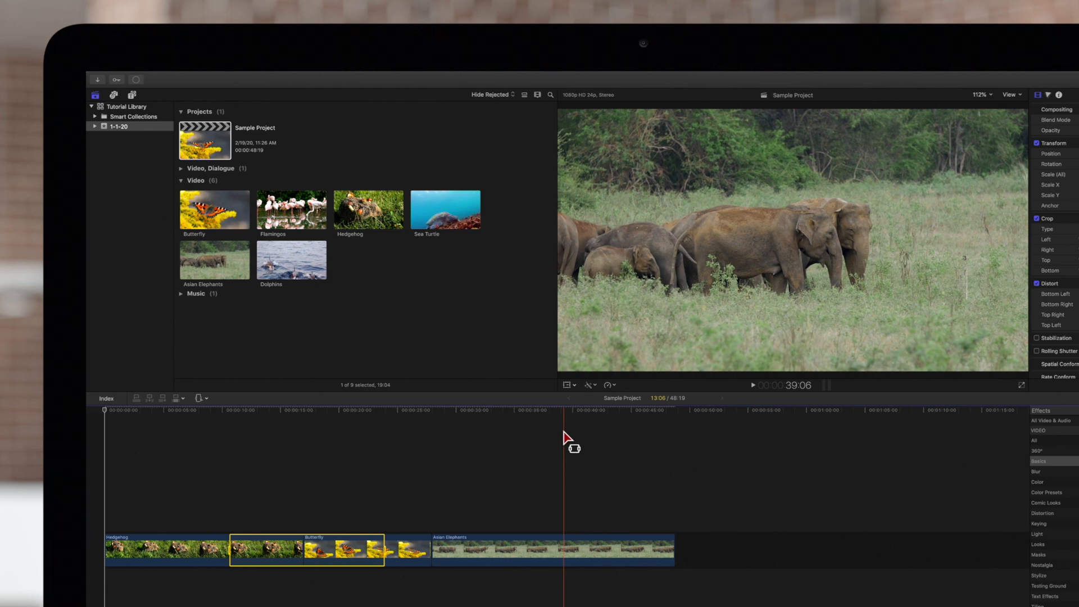
{"action": "key", "text": "a"}
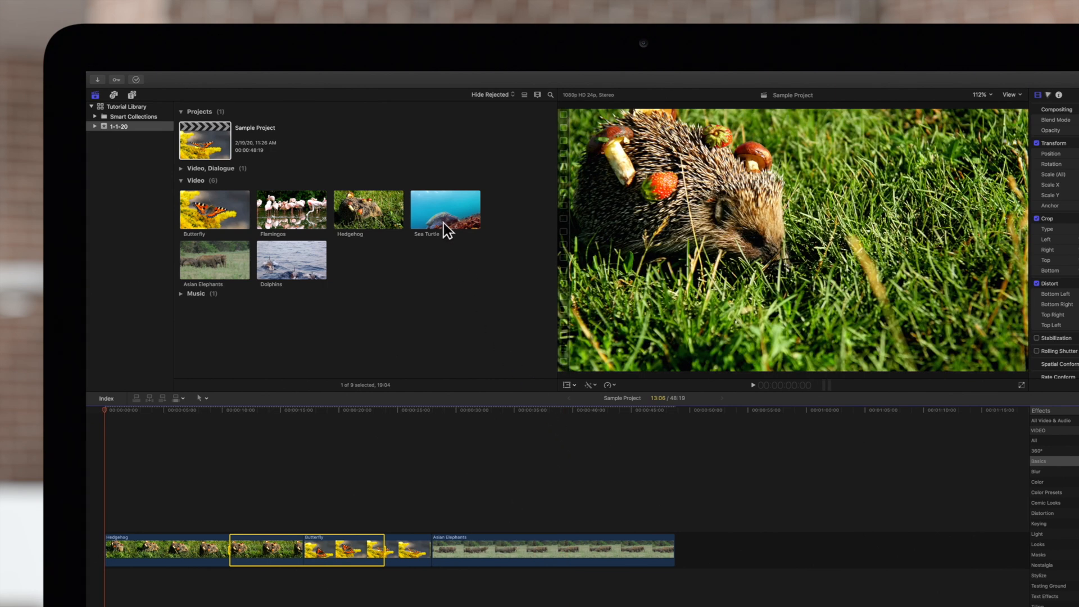
{"action": "left_click", "coordinate": [443, 212]}
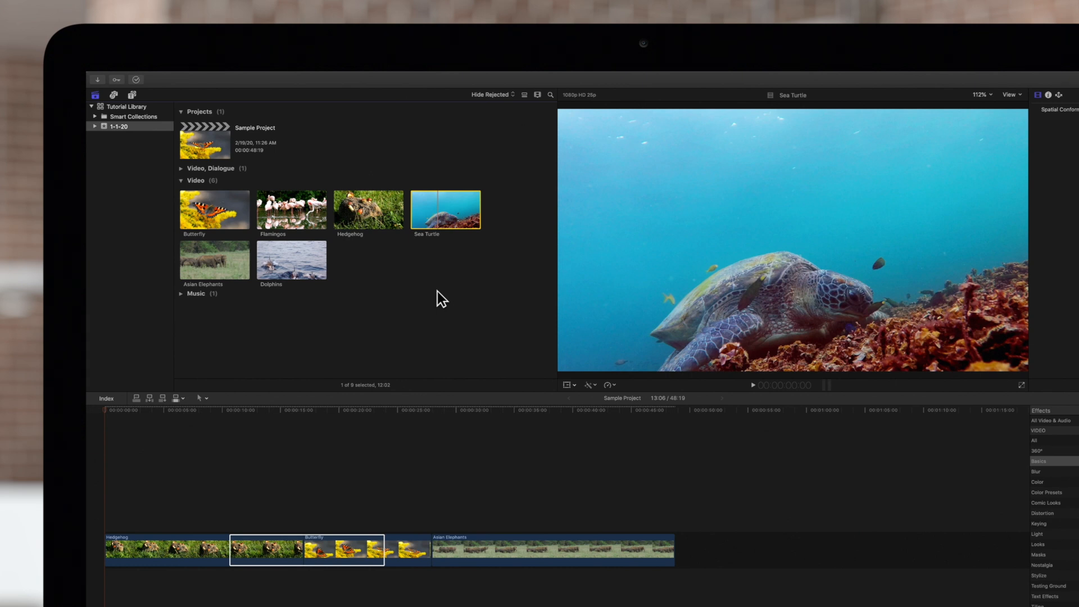
Step: Connect the whole Sea Turtle clip over the range and continue past the not-enough-media warning
{"action": "key", "text": "shift+super+a"}
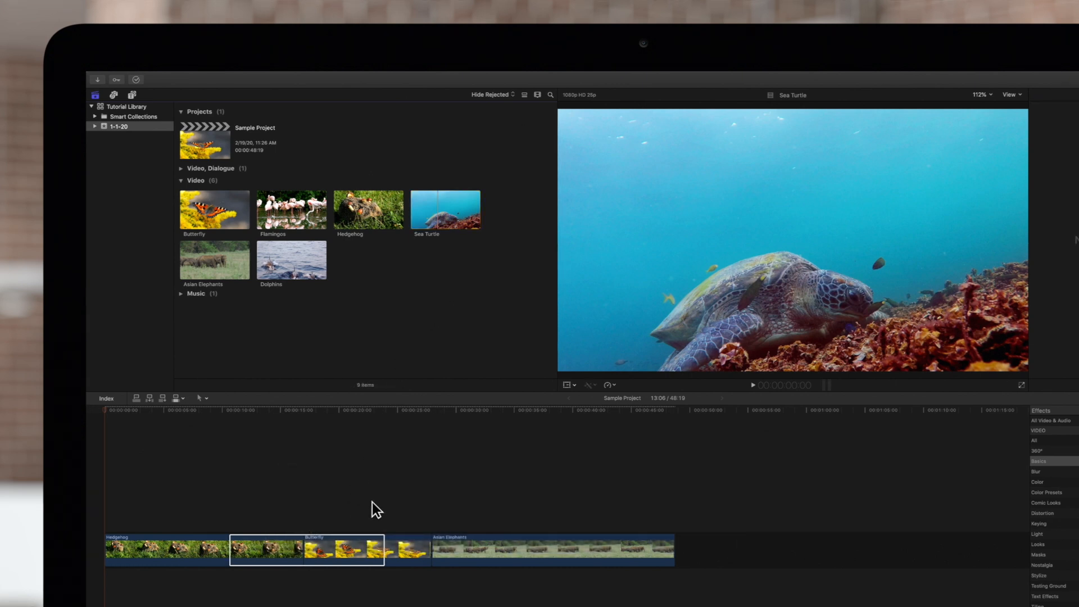
{"action": "key", "text": "q"}
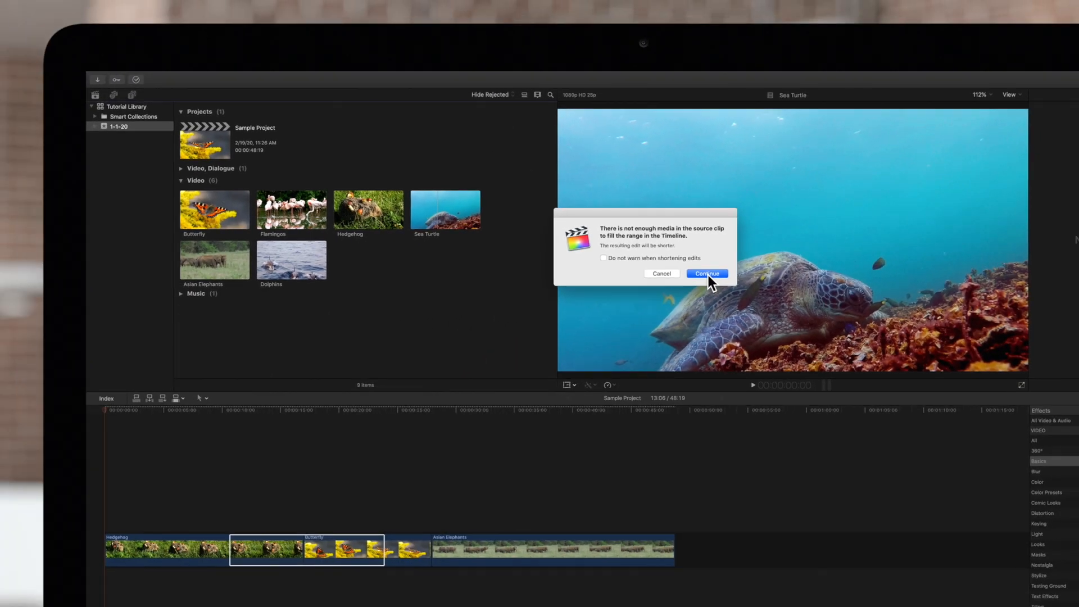
{"action": "left_click", "coordinate": [645, 304]}
Step: Show the Inspector for the connected Sea Turtle clip
{"action": "key", "text": "super+4"}
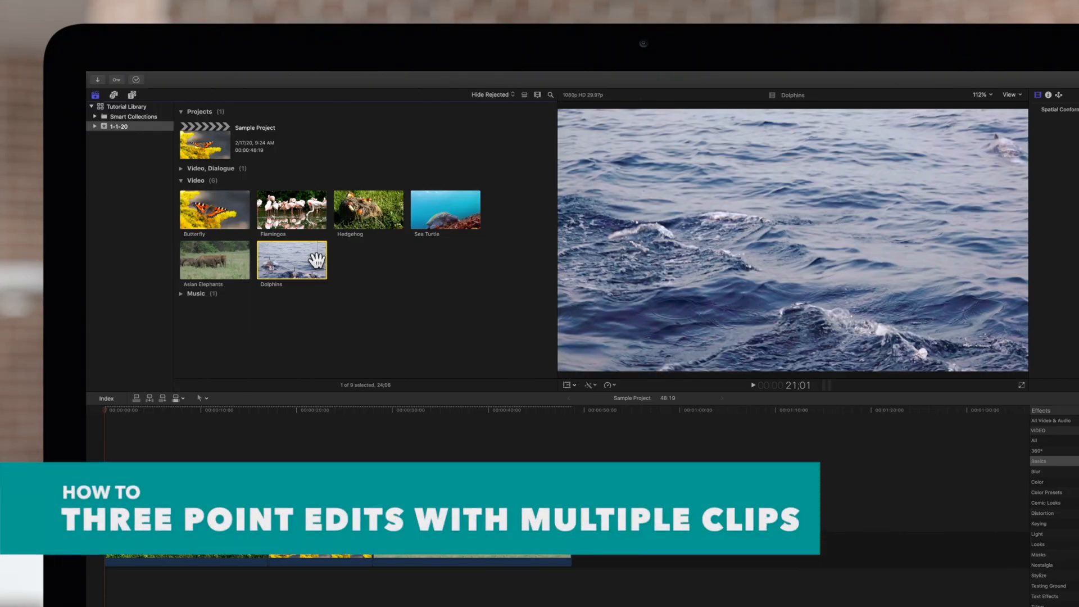
Step: Mark a Sea Turtle range, add Dolphins to the selection and park the playhead near the end of Asian Elephants
{"action": "left_click", "coordinate": [432, 215]}
{"action": "key", "text": "i"}
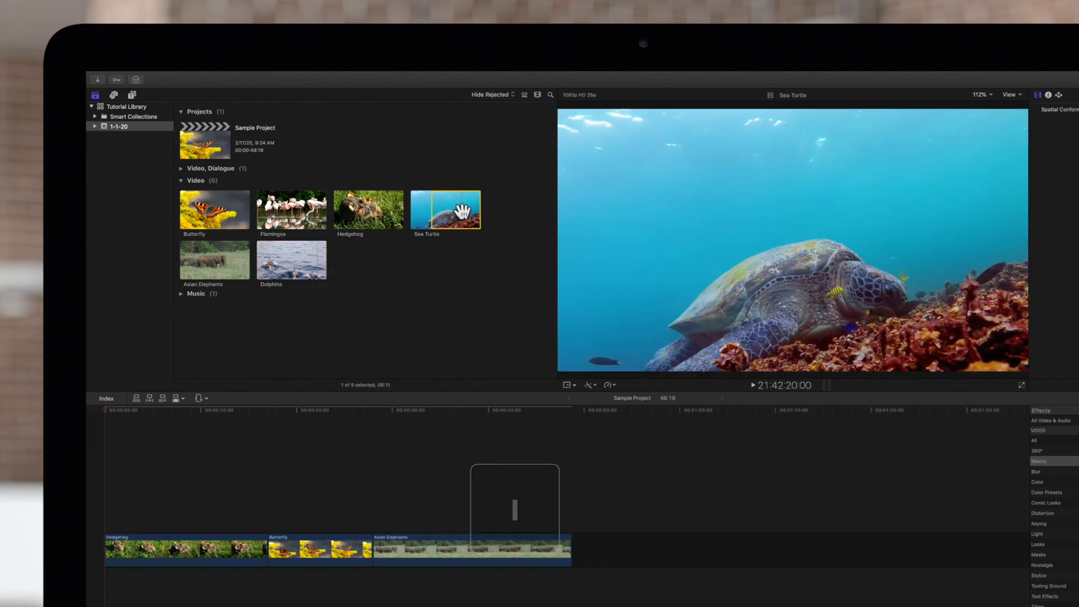
{"action": "key", "text": "o"}
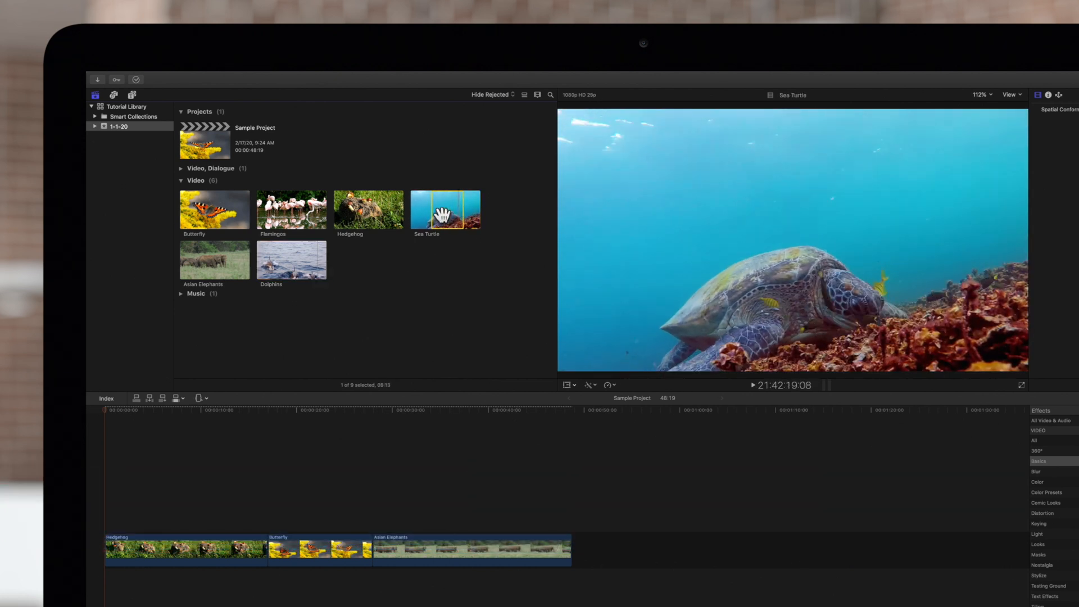
{"action": "left_click", "coordinate": [297, 249], "text": "super"}
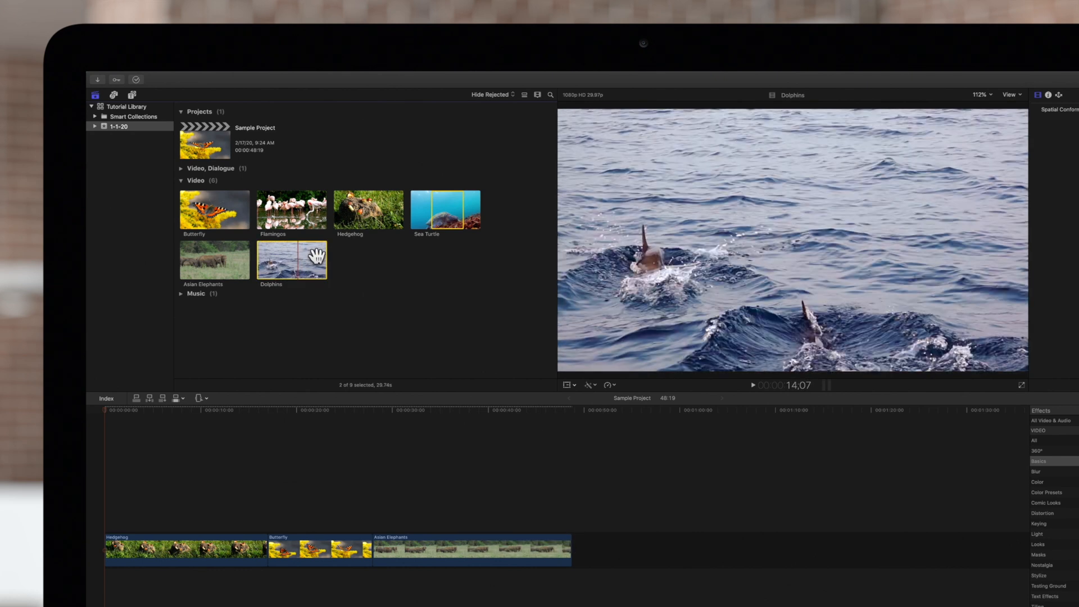
{"action": "left_click", "coordinate": [447, 428]}
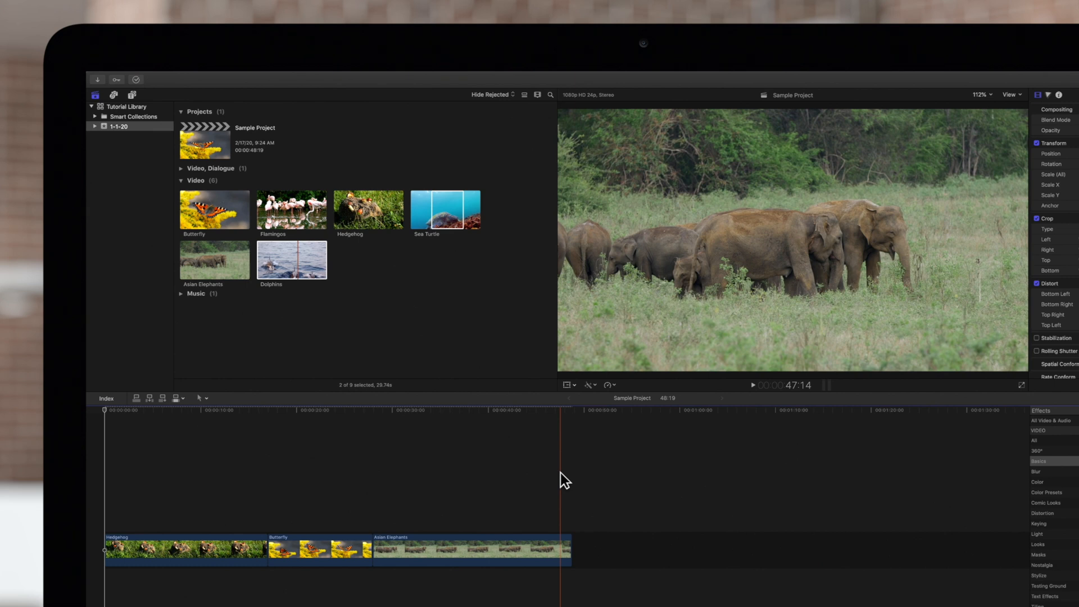
Step: Back-time overwrite the Sea Turtle and Dolphins ranges so they end at the playhead
{"action": "key", "text": "d"}
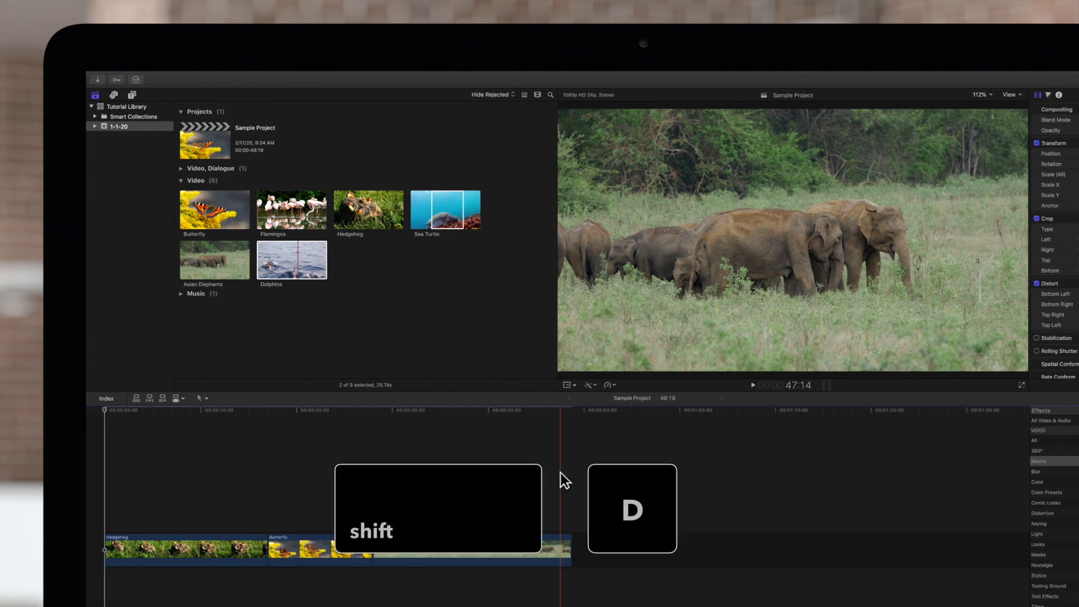
{"action": "key", "text": "shift+d"}
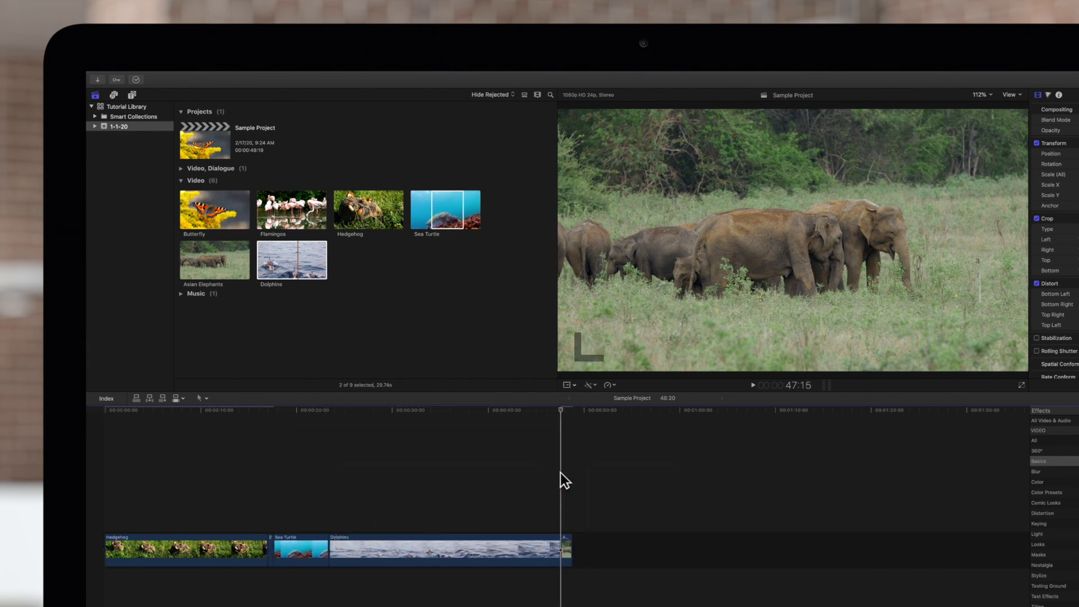